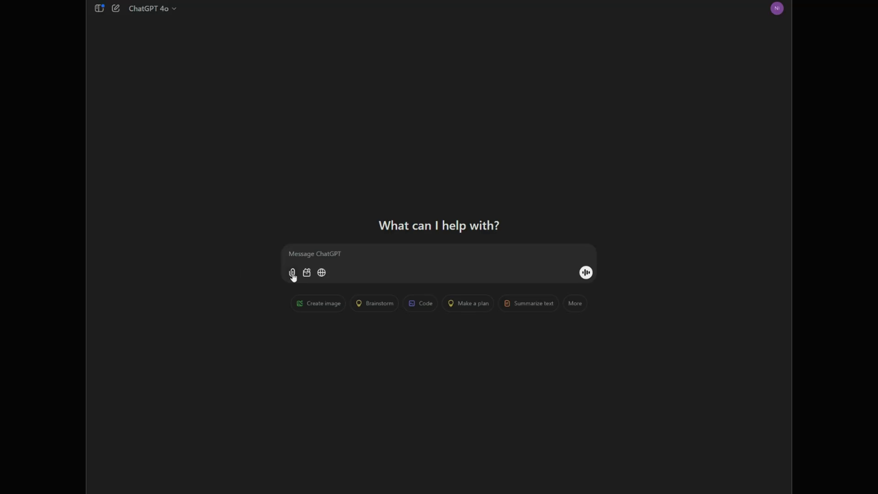
Attach the pile layout drawing image via Upload from computer.
left_click(292, 274)
left_click(364, 322)
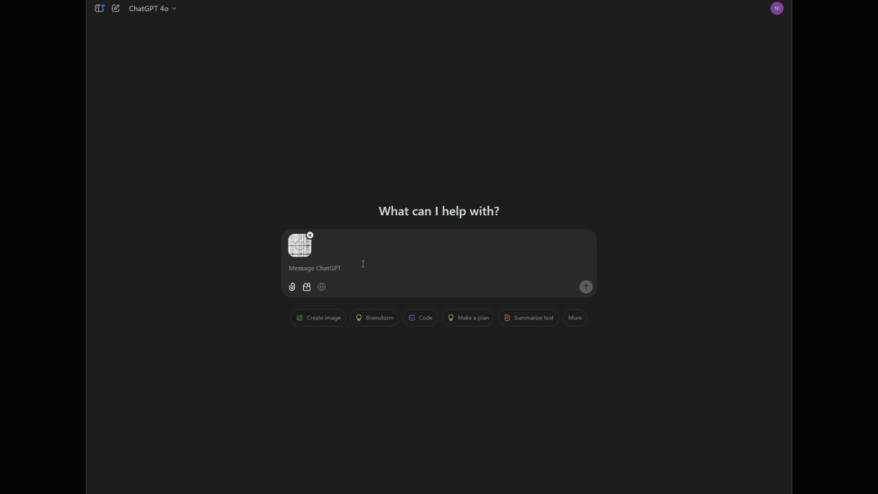
type("etrat")
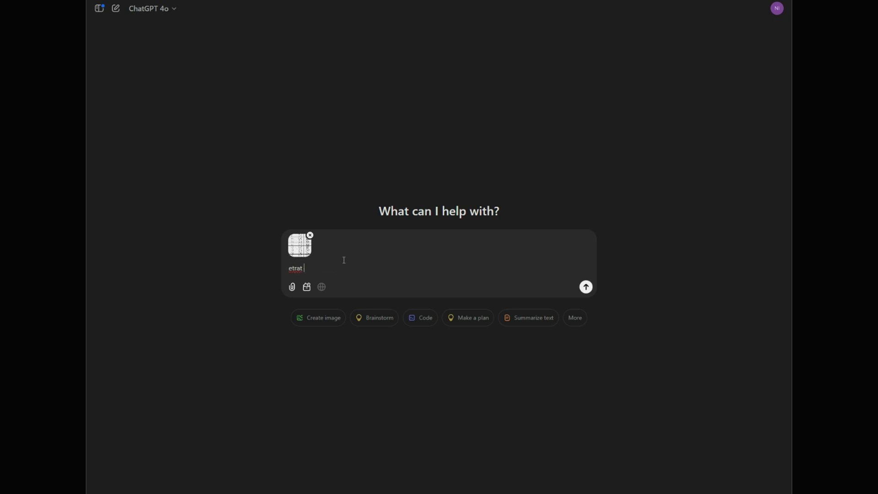
type("me the data from th")
type("is image")
Select the misspelled word 'etrat' in the extraction prompt to fix it.
double_click(297, 268)
left_click(296, 268)
double_click(306, 249)
type("extract")
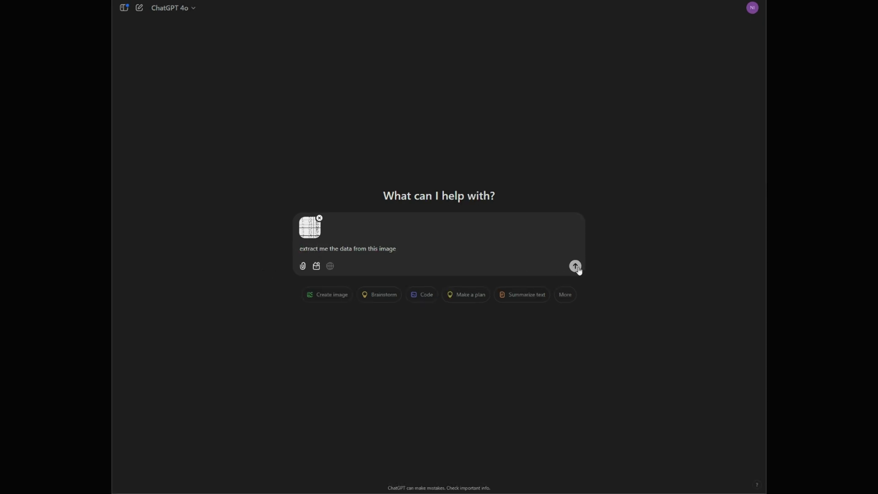
Send the extraction request and highlight the E. prefix on GF01's easting in the reply.
left_click(576, 266)
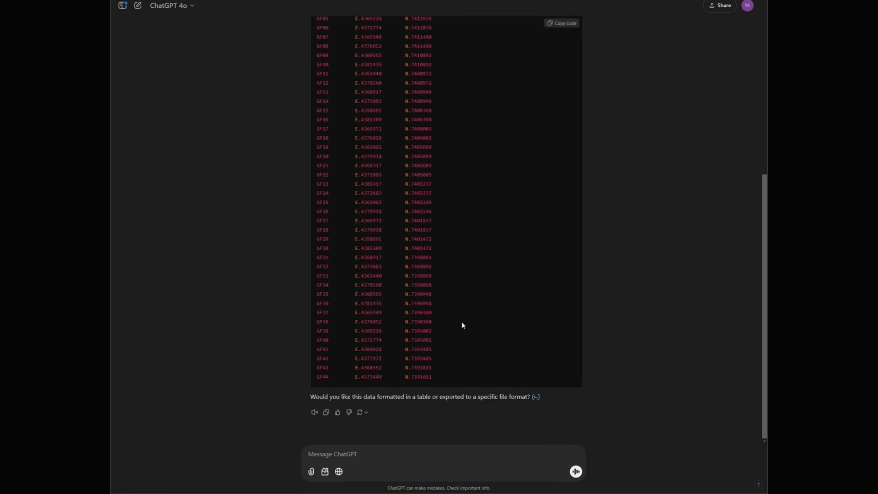
scroll(463, 322, "up", 3)
scroll(455, 337, "up", 1)
scroll(458, 199, "down", 2)
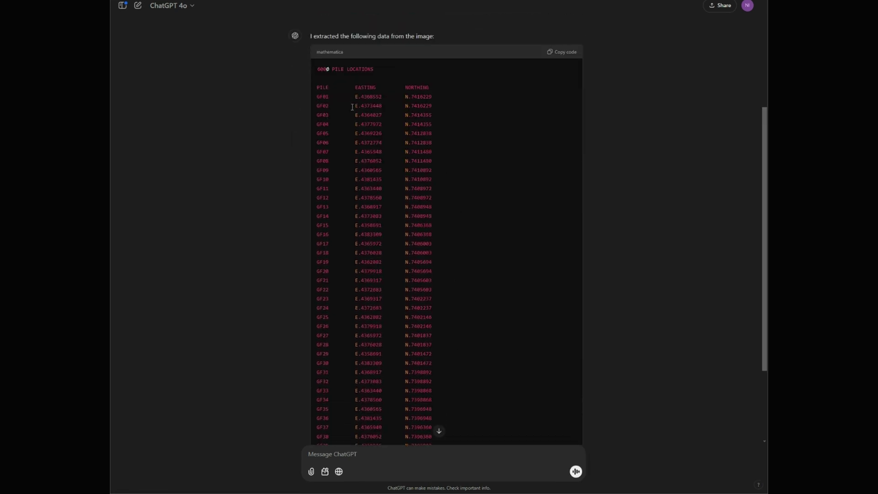
left_click_drag(361, 96, 355, 97)
left_click_drag(412, 97, 405, 96)
scroll(456, 339, "down", 2)
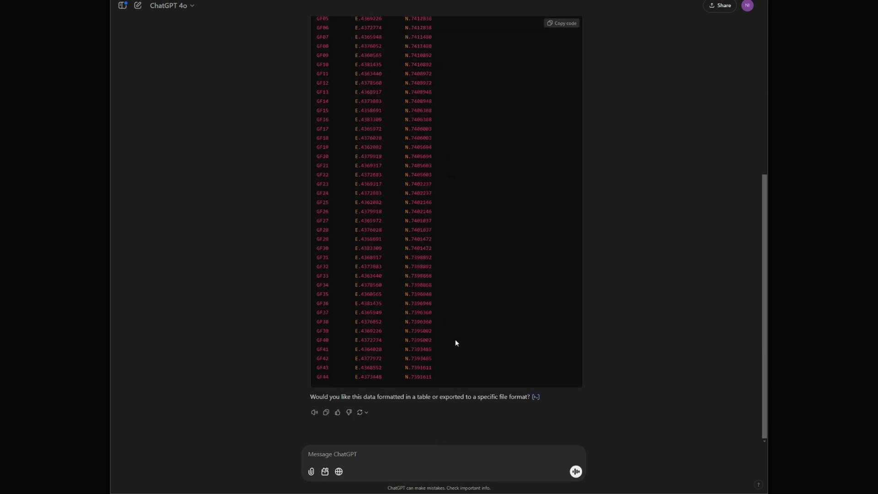
scroll(388, 283, "down", 1)
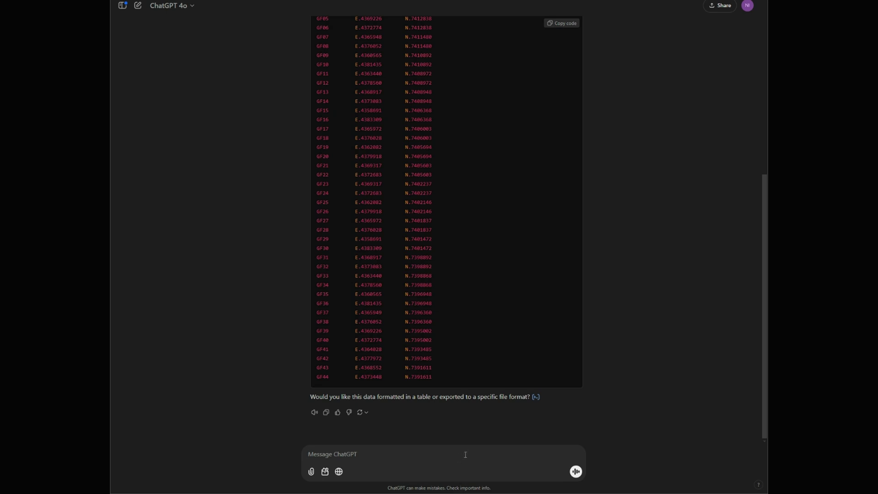
type("create me a tab")
type("le but remove the E. and the N")
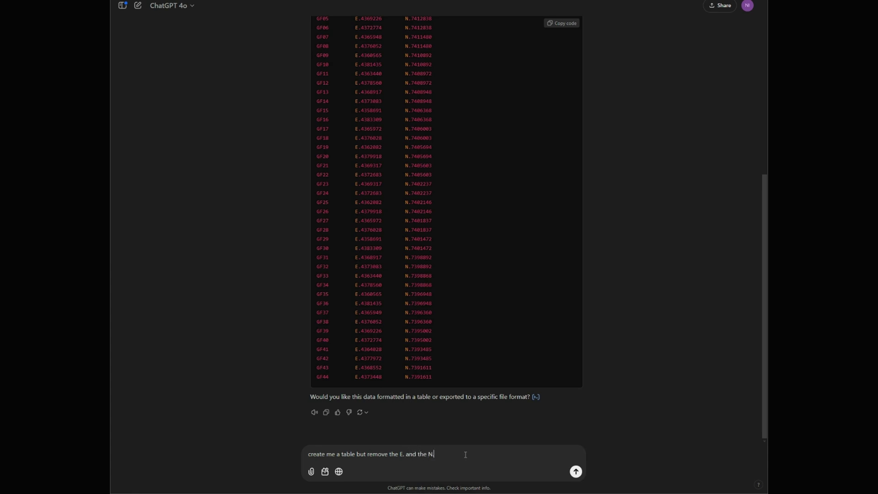
type("N.")
Send 'create me a table but remove the E. and the N.' to get a prefix-free pile table.
key("Return")
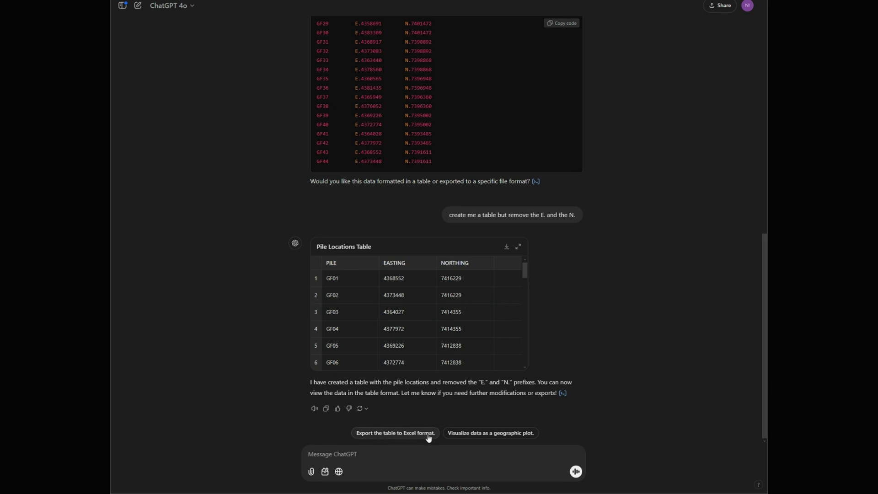
Expand the Pile Locations Table and select its pile, easting and northing columns.
left_click(519, 248)
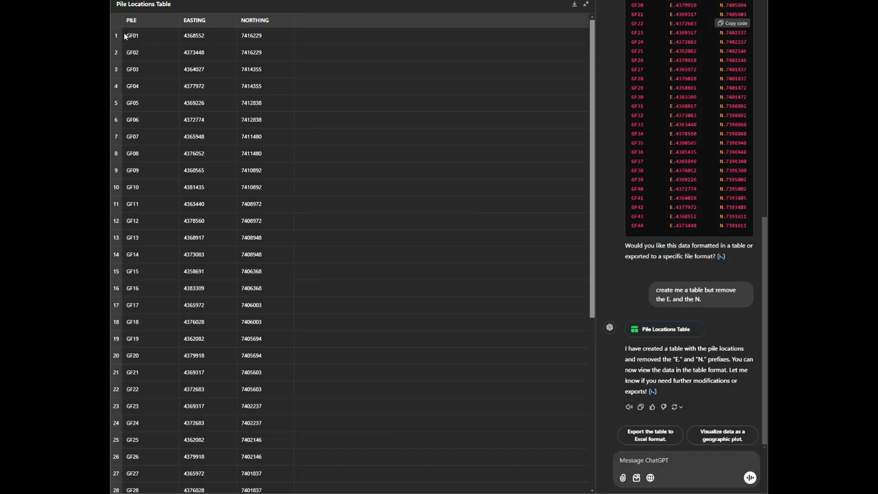
left_click_drag(125, 36, 281, 447)
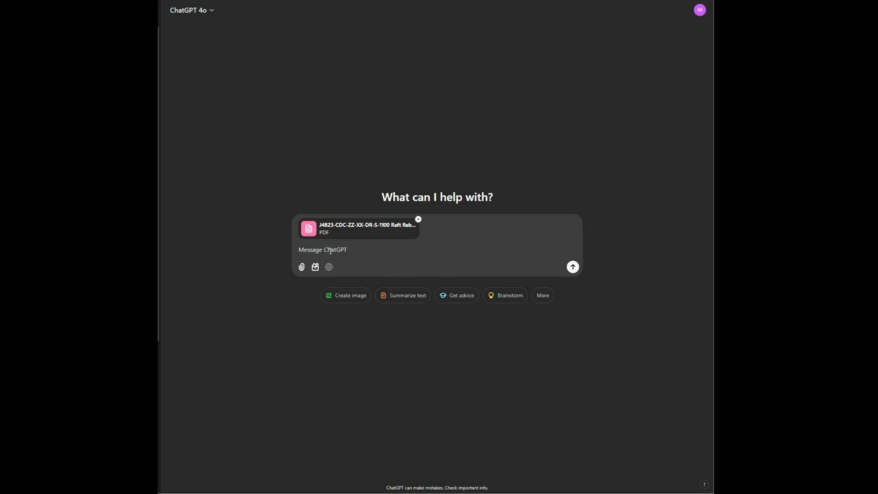
type("From this steel drawing, extract the dimensions of steel sections, material specifications, and reinforcement details. Organize them into a table with appropriate headers.")
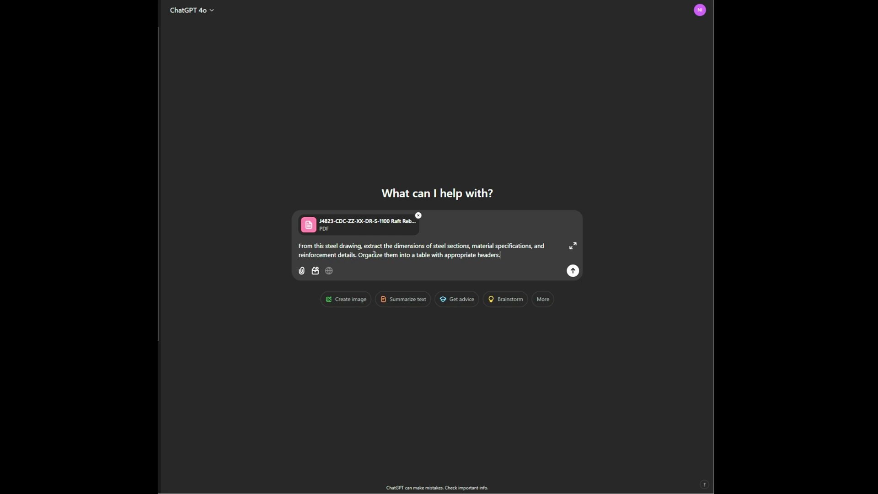
Send the prompt asking for steel sections, material specs and reinforcement details as a table.
left_click(574, 271)
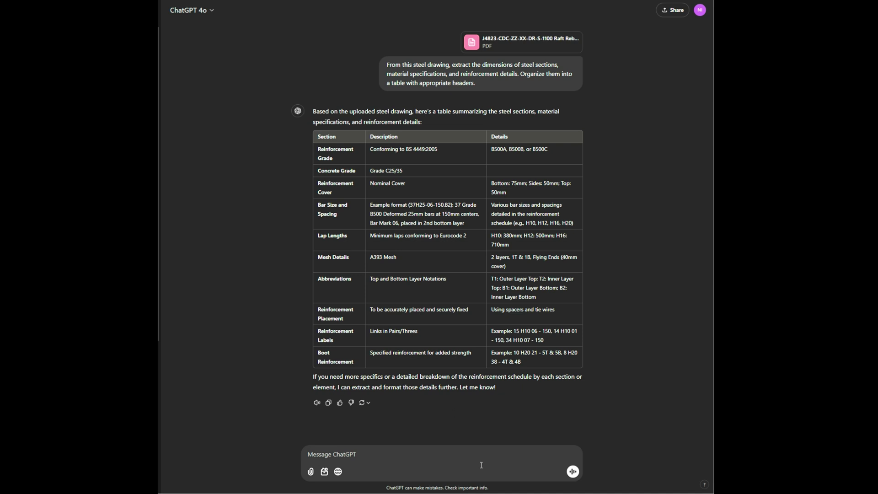
type("extract all the rebar details from the drawing")
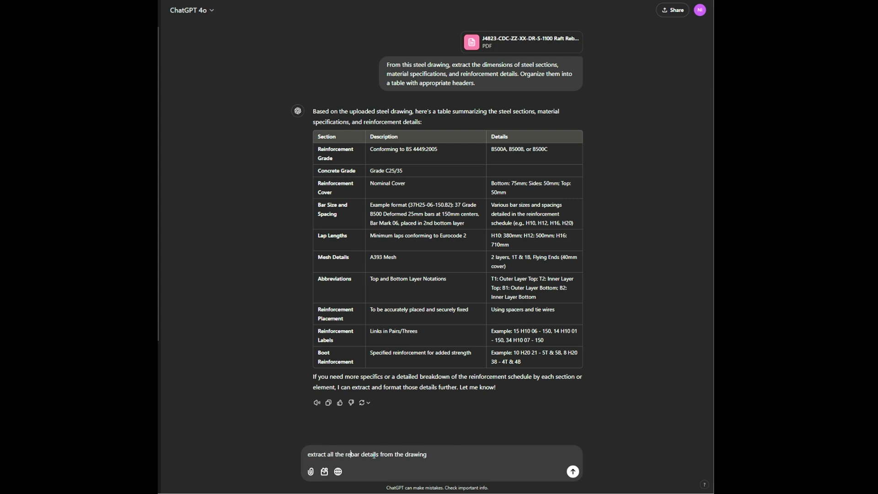
Send 'extract all the rebar details from the drawing' and highlight the bar notation notes.
left_click(573, 472)
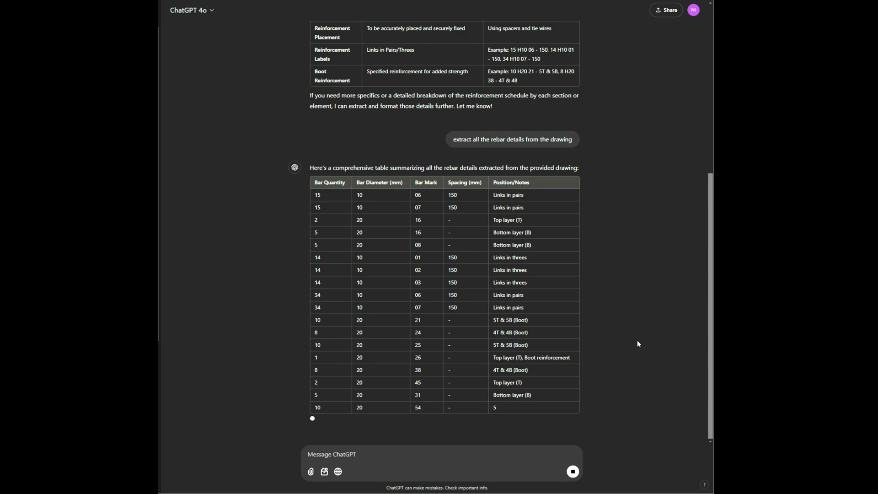
scroll(637, 340, "up", 2)
scroll(638, 339, "down", 1)
scroll(637, 334, "down", 3)
scroll(635, 330, "down", 2)
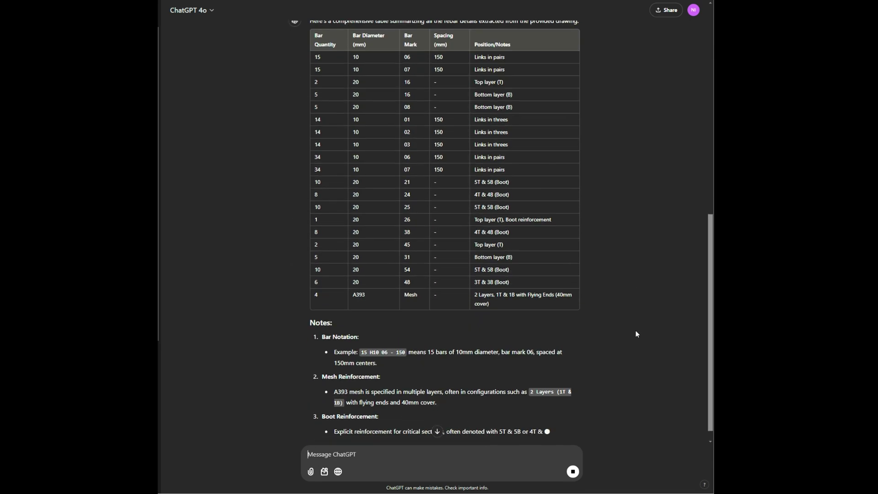
scroll(547, 338, "down", 1)
left_click_drag(333, 288, 551, 369)
scroll(476, 339, "up", 10)
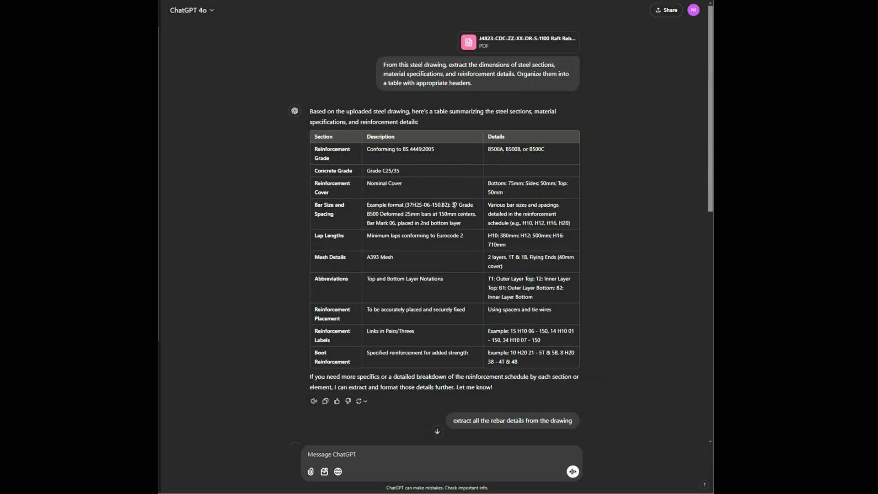
left_click_drag(313, 153, 310, 296)
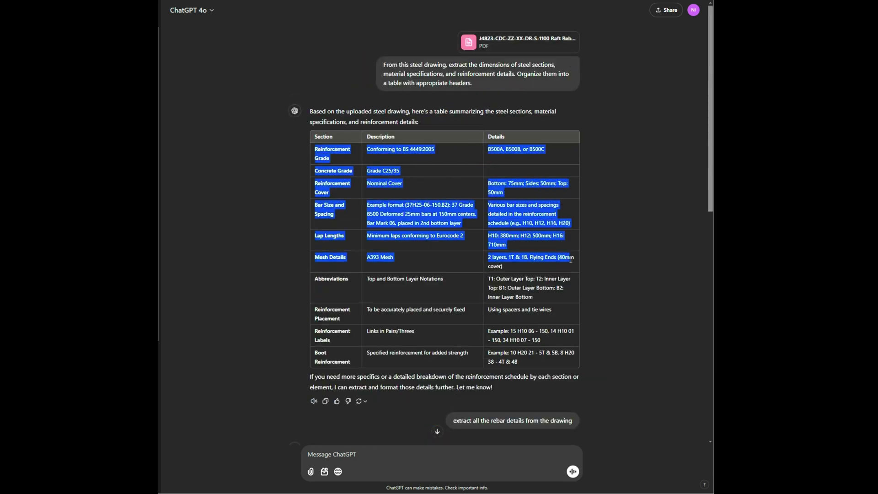
scroll(309, 251, "down", 3)
scroll(397, 237, "down", 1)
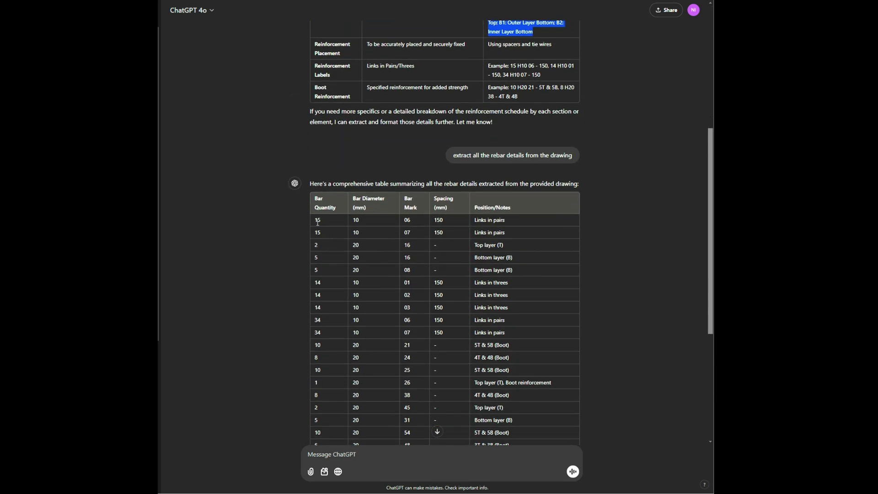
mouse_move(315, 220)
left_mouse_down()
mouse_move(465, 233)
mouse_move(540, 157)
left_mouse_up()
scroll(464, 232, "down", 3)
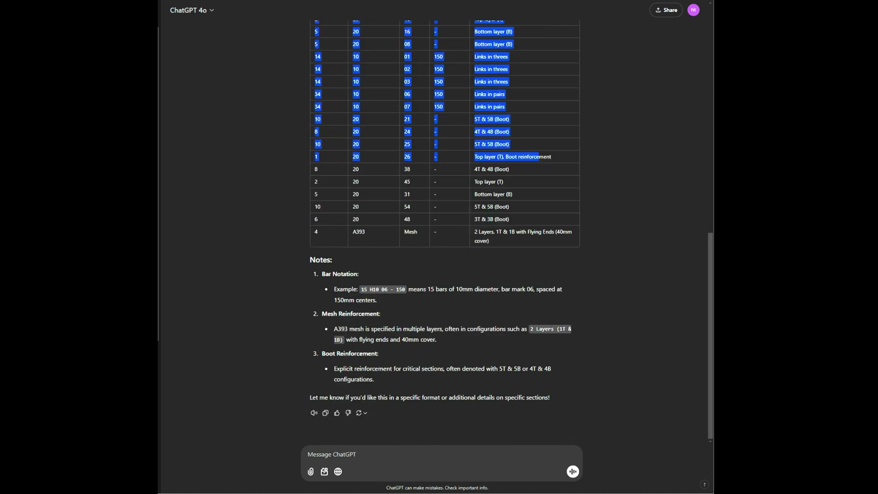
Ask 'what is the concrete cover?' and highlight the 75 mm bottom, 50 mm sides/top answer.
key("alt+Tab")
left_click(413, 463)
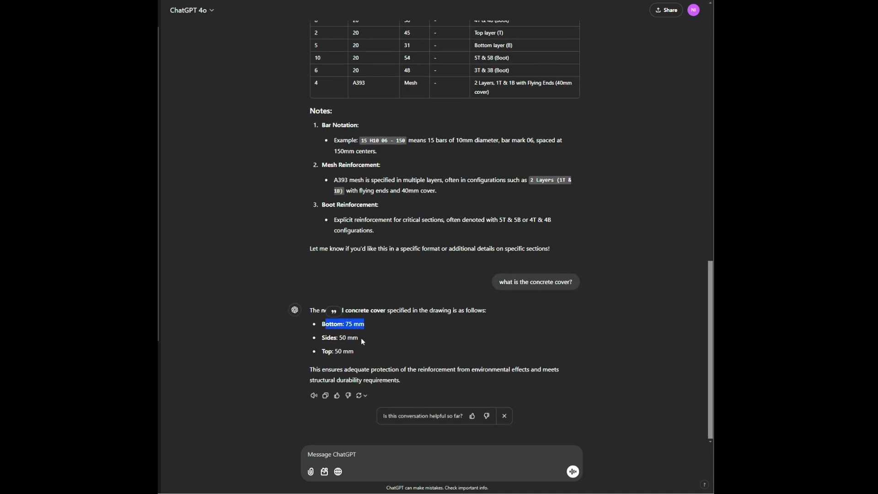
left_click_drag(310, 310, 339, 367)
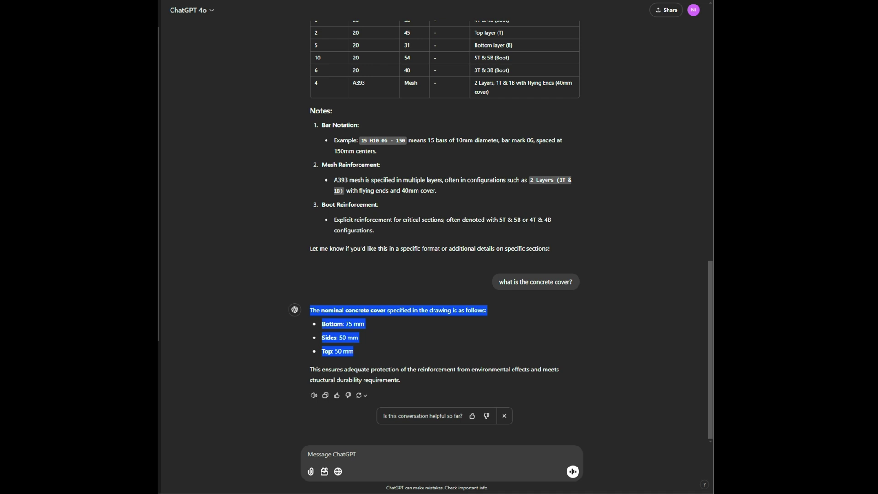
Return to the message box to write the H10 01 quantity question.
key("alt+Tab")
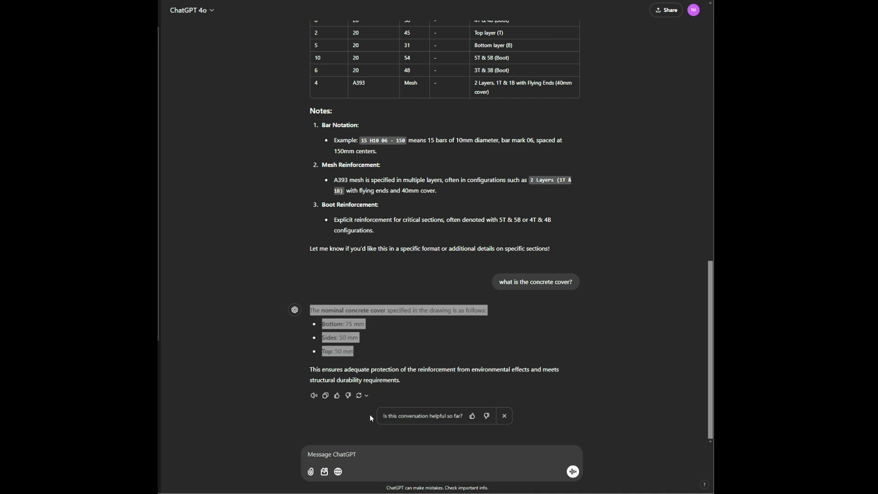
left_click(376, 454)
type("what is the total quantity of H10 01?")
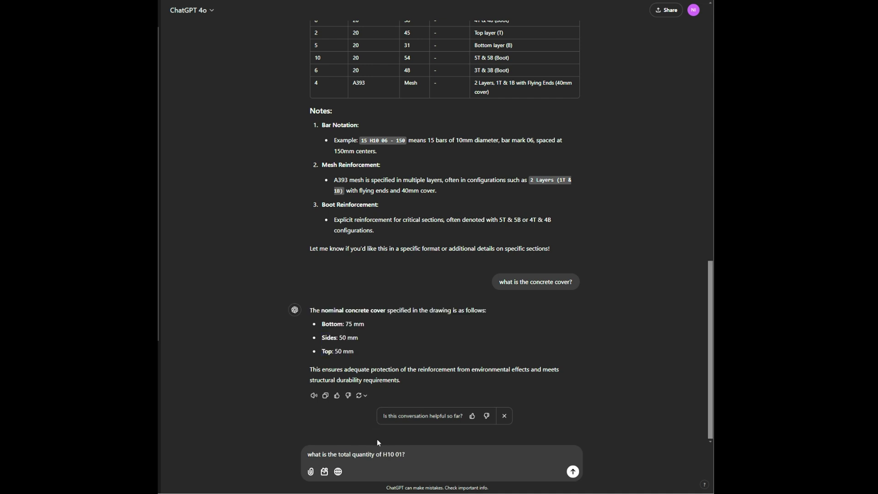
Send 'what is the total quantity of H10 01?' and highlight the nine occurrences summing to 151.
key("Return")
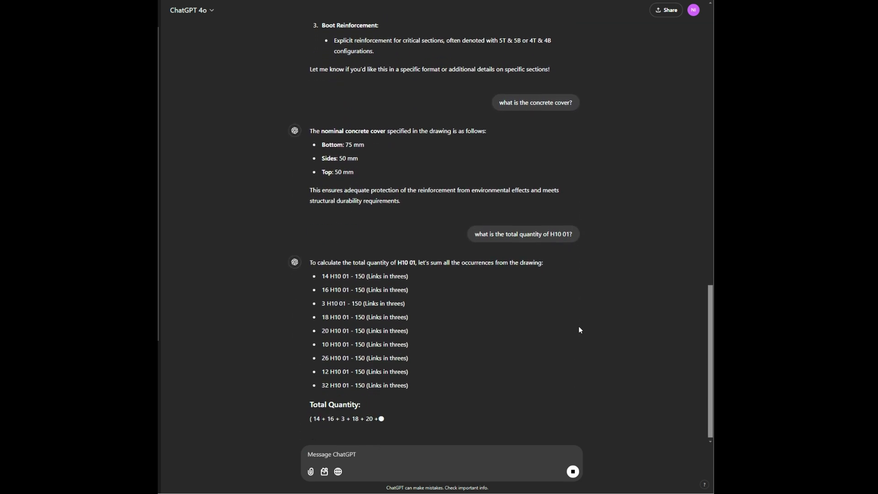
left_click_drag(389, 348, 321, 243)
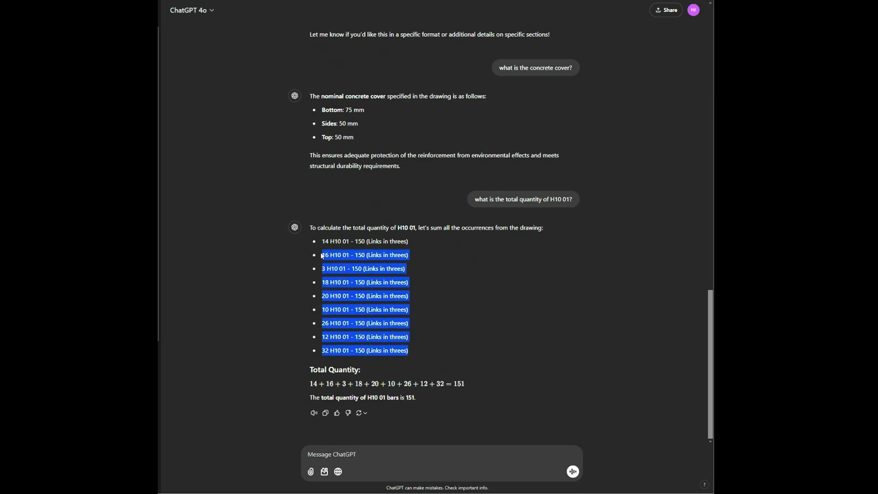